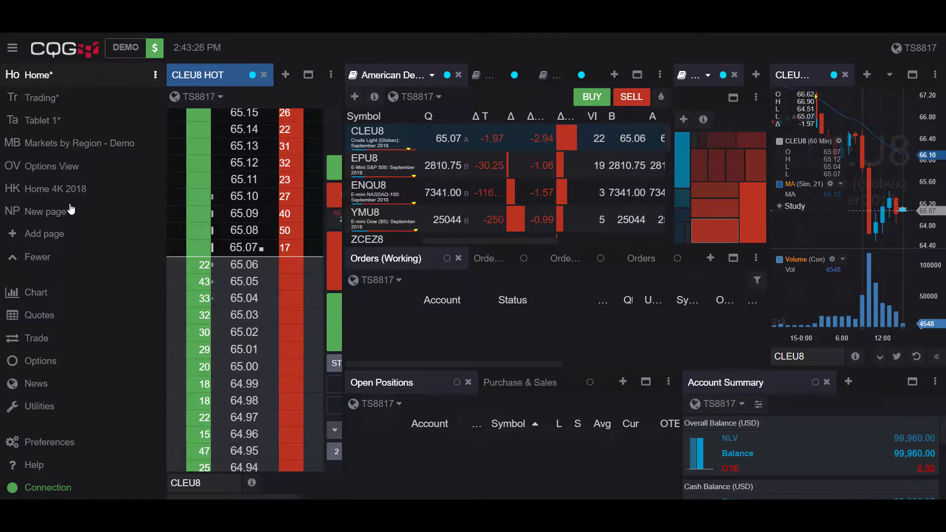
Add an empty page with the default name New page
{"action": "left_click", "coordinate": [28, 235]}
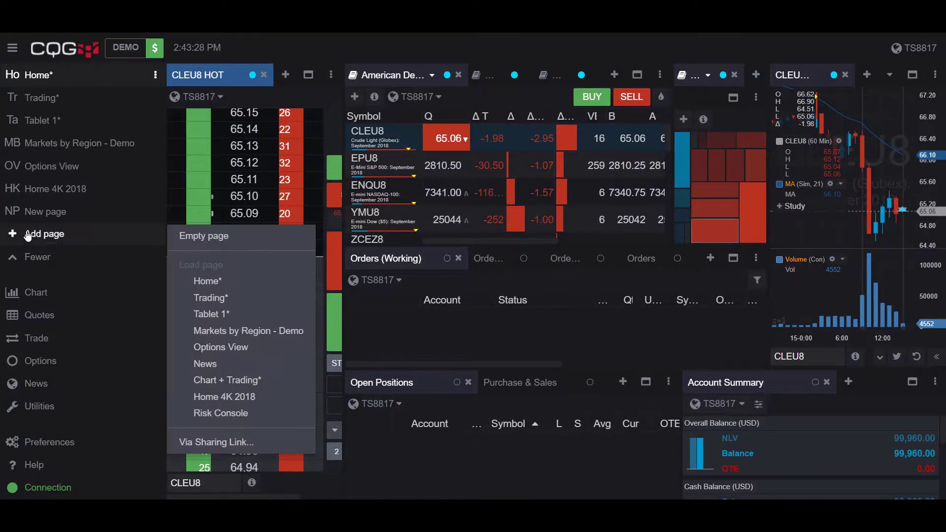
{"action": "left_click", "coordinate": [203, 236]}
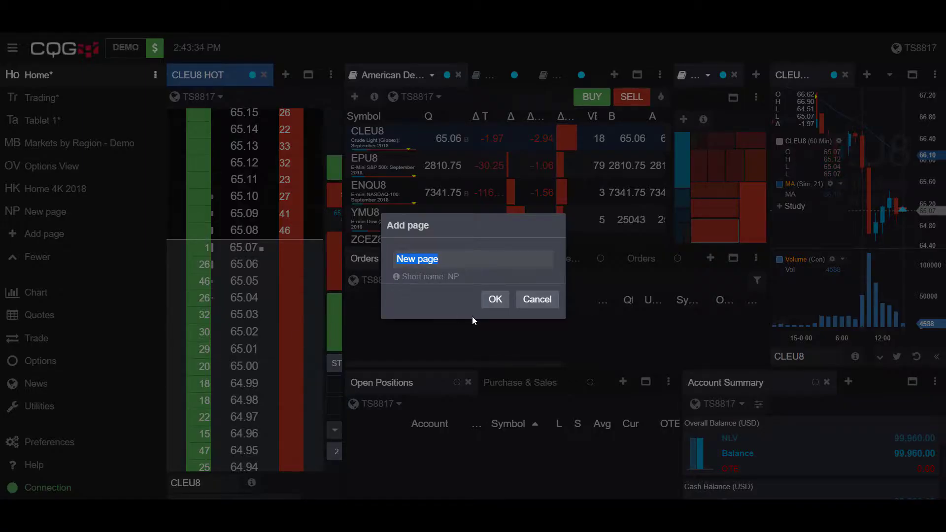
{"action": "left_click", "coordinate": [492, 301]}
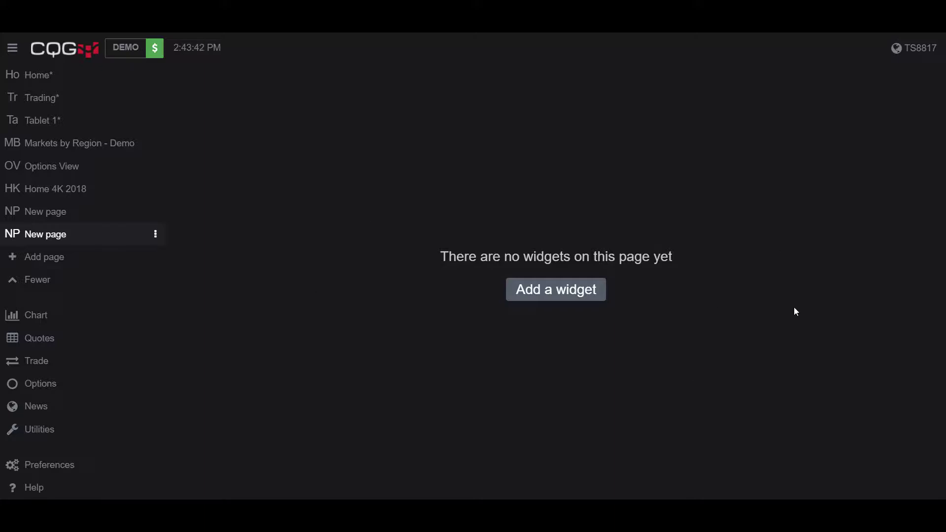
Add the HOT - Hybrid Order Ticket widget from the Trade section, giving a CLEU8 ladder
{"action": "left_click", "coordinate": [571, 294]}
{"action": "scroll", "coordinate": [573, 222], "scroll_direction": "down", "scroll_amount": 4}
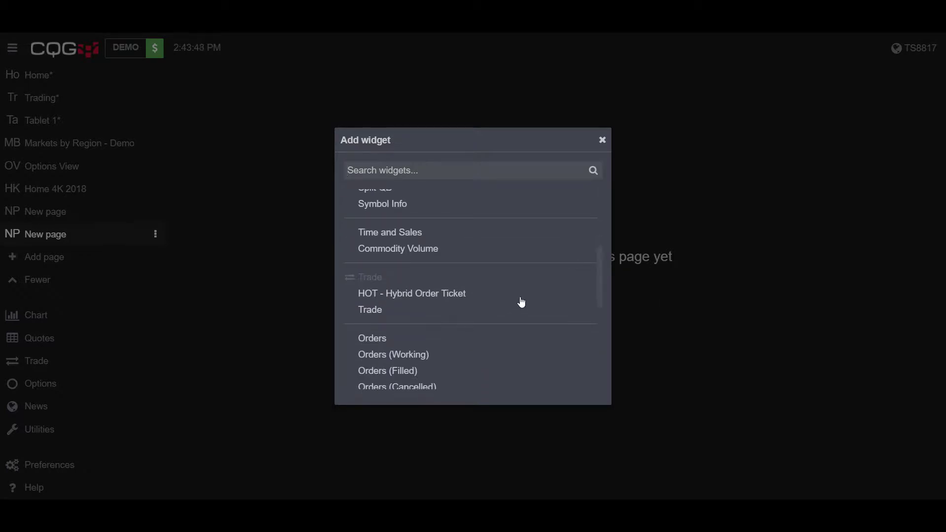
{"action": "left_click", "coordinate": [418, 299]}
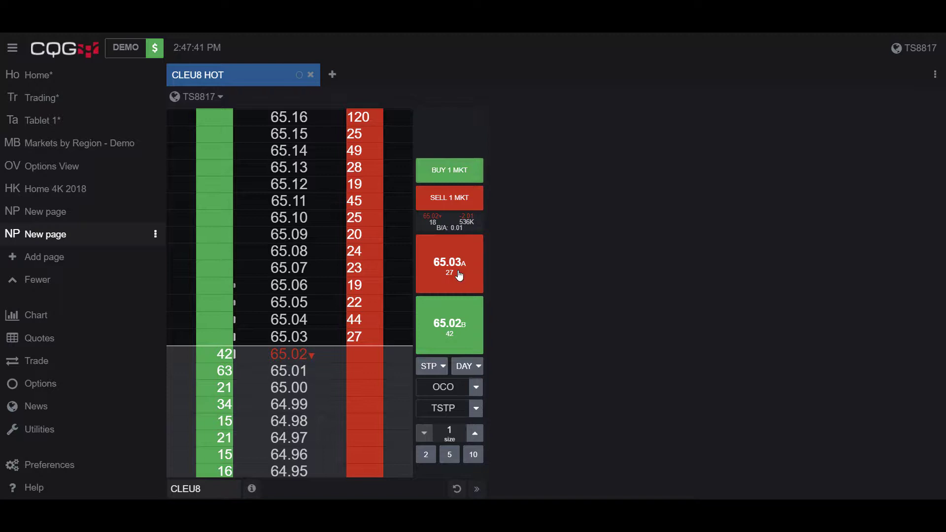
Change the CLEU8 ticket's OCO setting to Bracket mode
{"action": "left_click", "coordinate": [477, 489]}
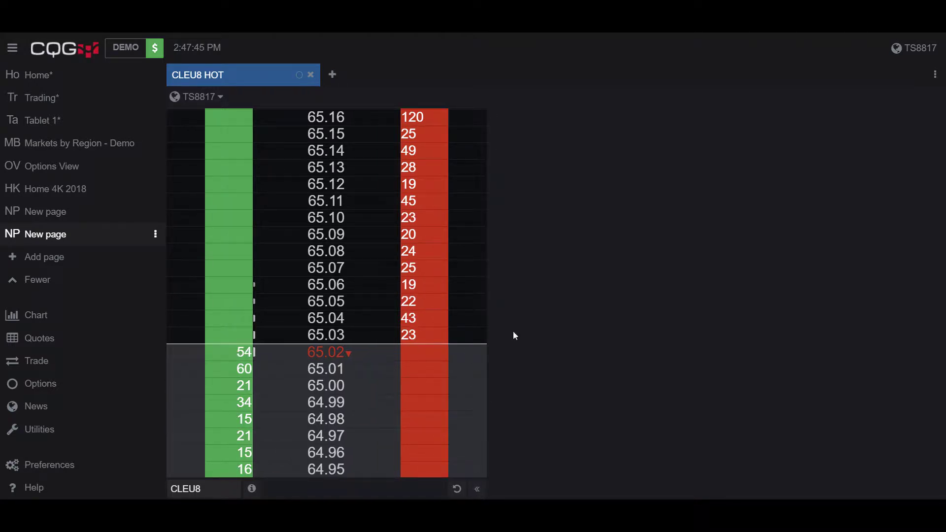
{"action": "left_click", "coordinate": [477, 489]}
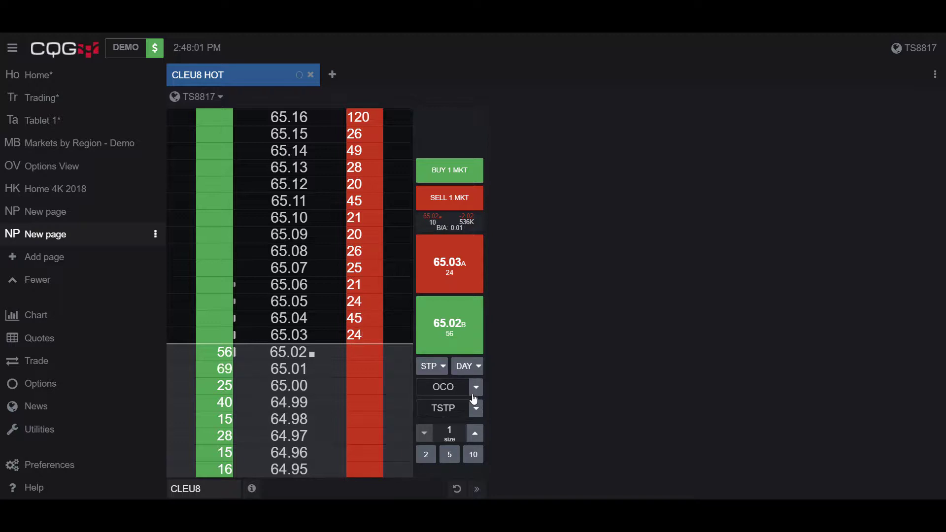
{"action": "left_click", "coordinate": [476, 390]}
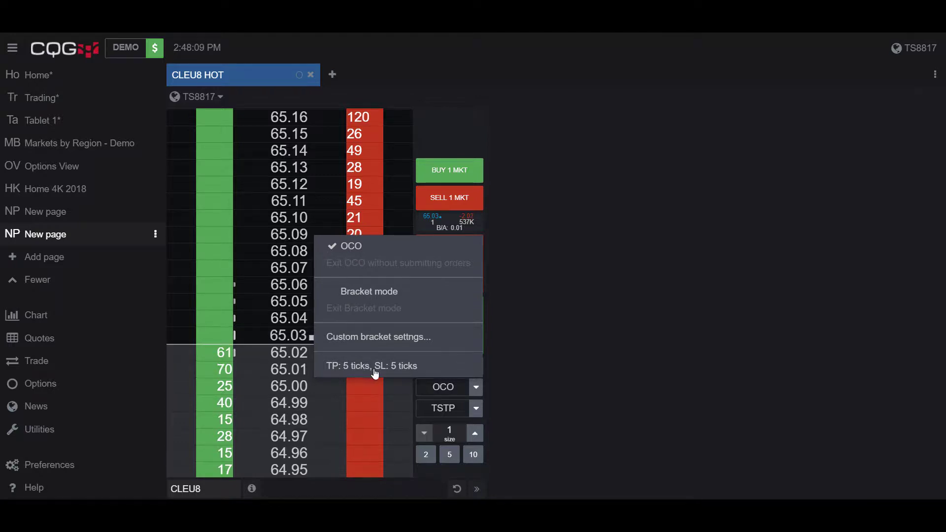
{"action": "left_click", "coordinate": [371, 292]}
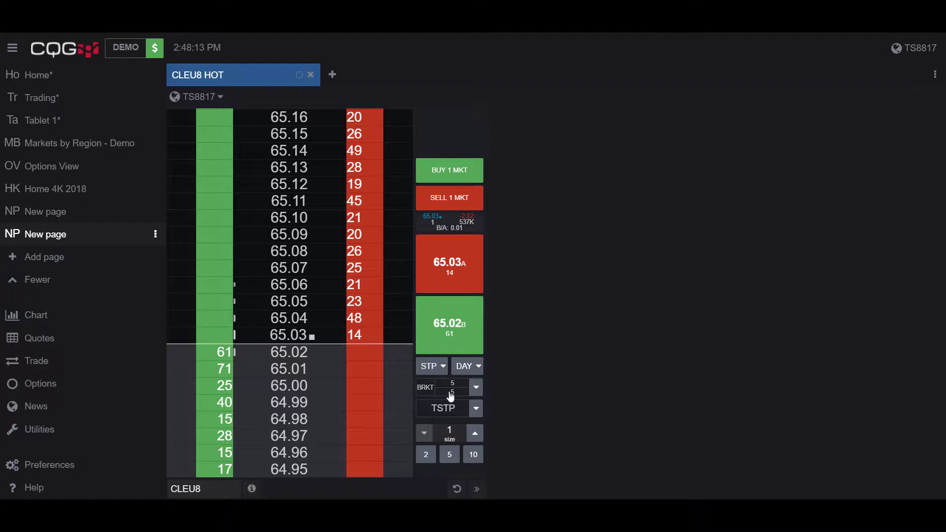
{"action": "left_click", "coordinate": [477, 388]}
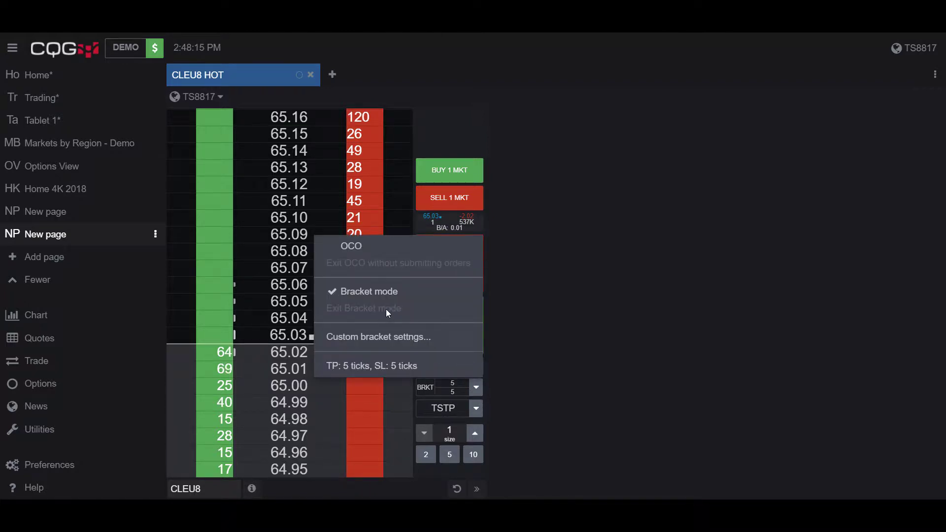
Choose Custom bracket settings... from the BRKT dropdown for CLE
{"action": "left_click", "coordinate": [355, 340]}
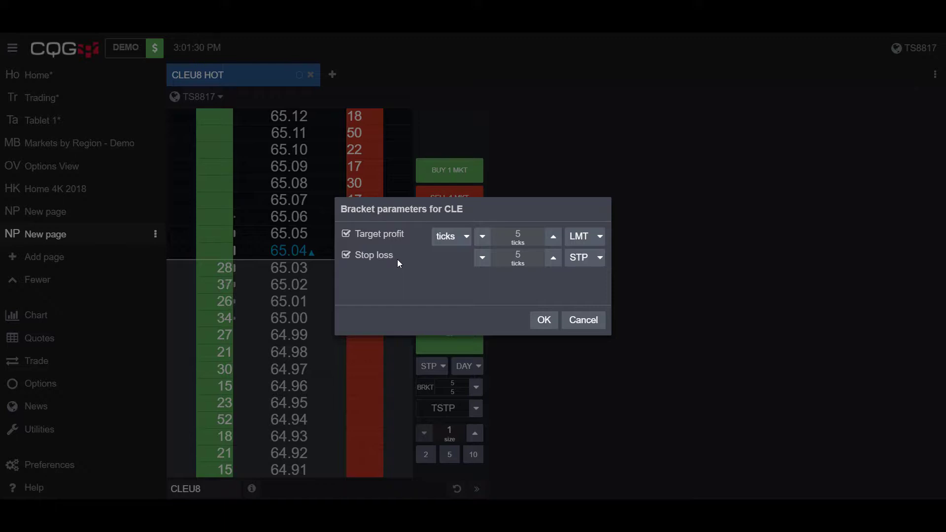
Confirm bracket parameters: ticks unit, 5-tick LMT target profit and 5-tick STP stop loss
{"action": "left_click", "coordinate": [463, 237]}
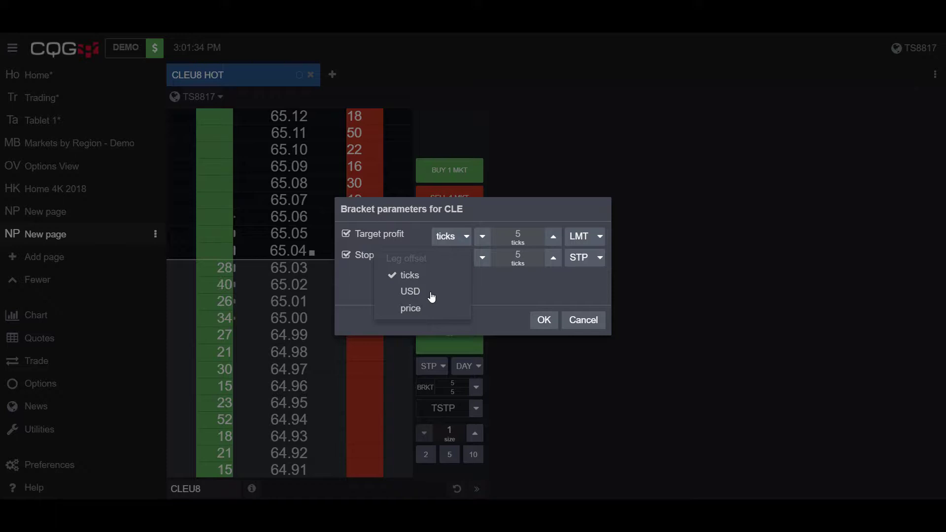
{"action": "left_click", "coordinate": [365, 329]}
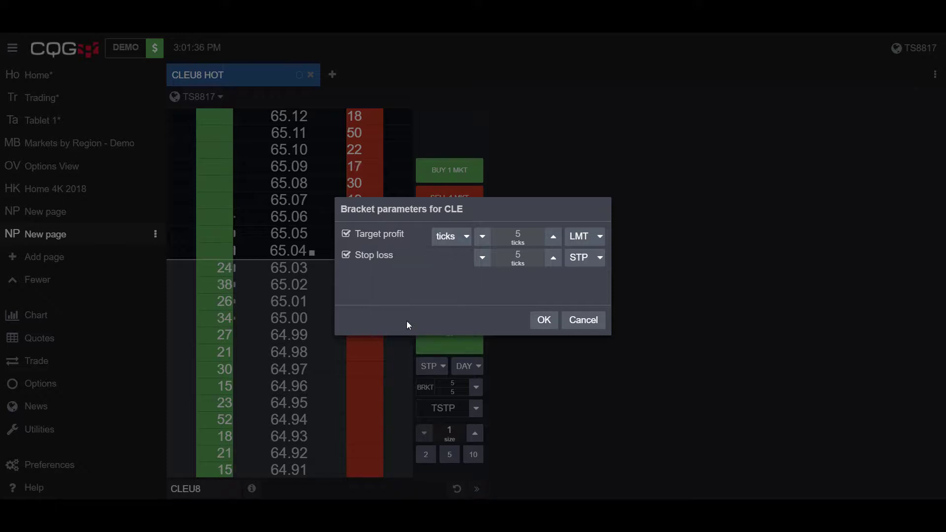
{"action": "left_click", "coordinate": [554, 240]}
{"action": "left_click", "coordinate": [483, 237]}
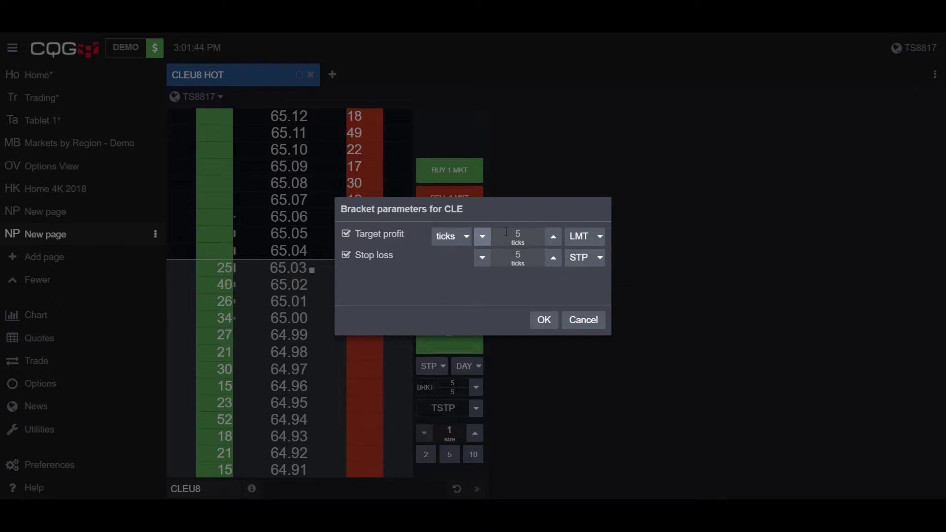
{"action": "left_click", "coordinate": [583, 237]}
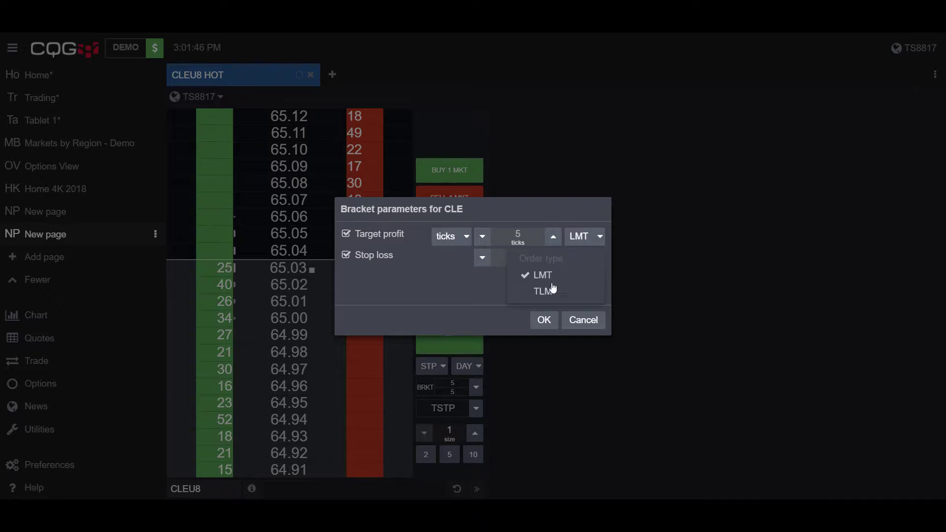
{"action": "left_click", "coordinate": [484, 303]}
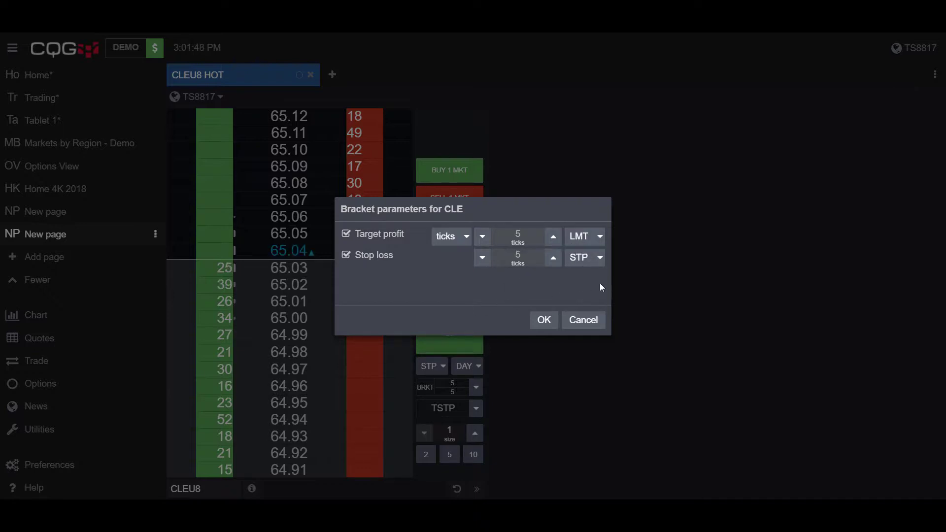
{"action": "left_click", "coordinate": [598, 258]}
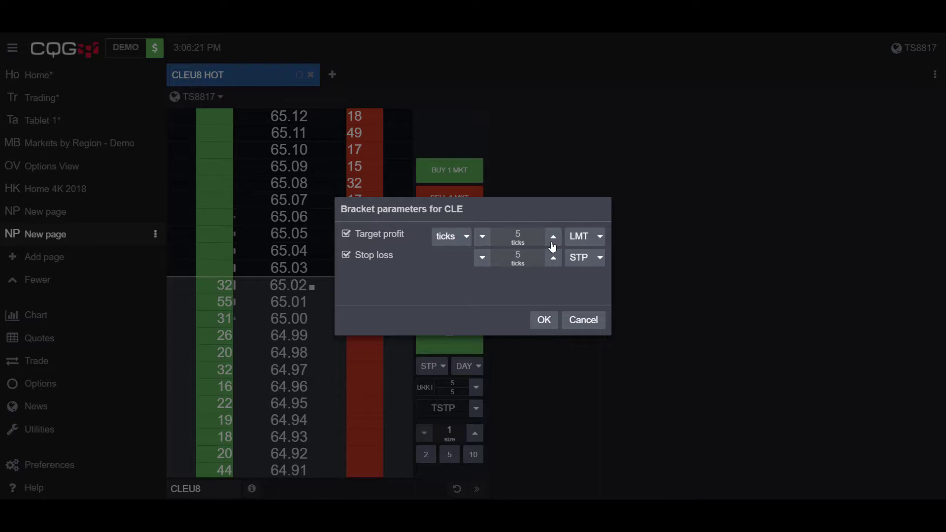
{"action": "left_click", "coordinate": [547, 320]}
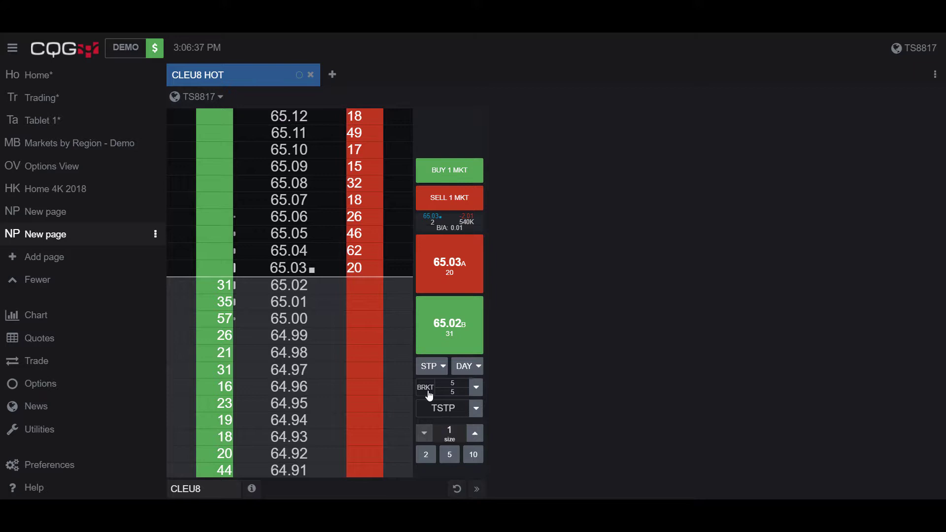
Enable the BRKT field so new CLEU8 orders carry the 5/5-tick bracket
{"action": "left_click", "coordinate": [430, 395]}
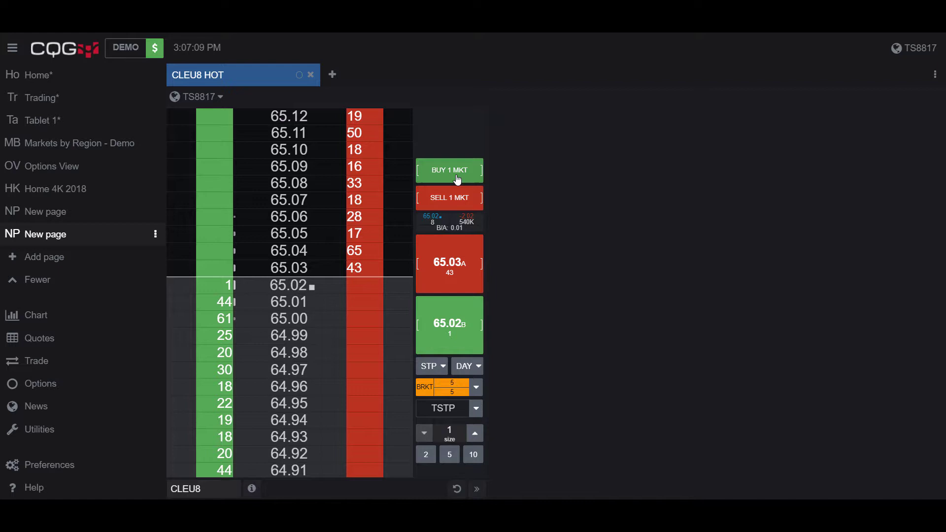
Place a 1-lot CLEU8 market buy with a 7-tick LMT target and 5-tick STP stop
{"action": "left_click", "coordinate": [457, 178]}
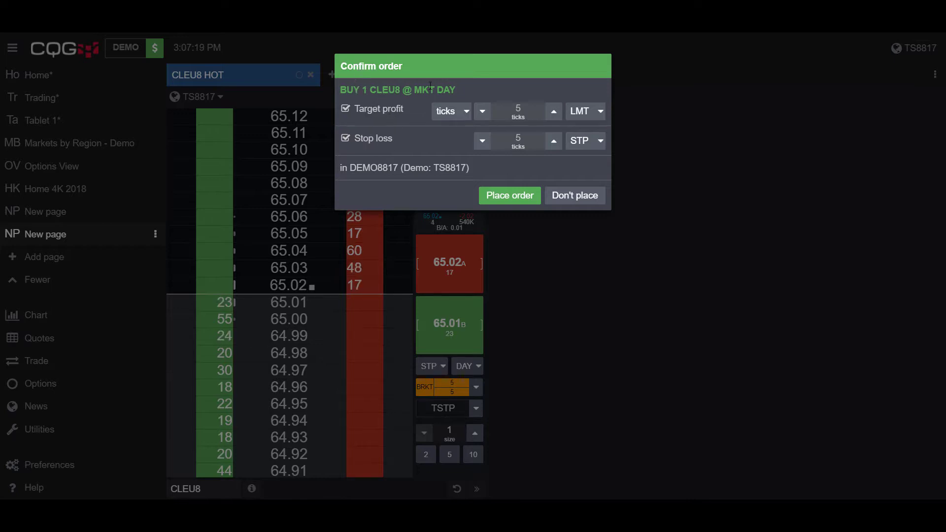
{"action": "left_click", "coordinate": [554, 111]}
{"action": "left_click", "coordinate": [554, 112]}
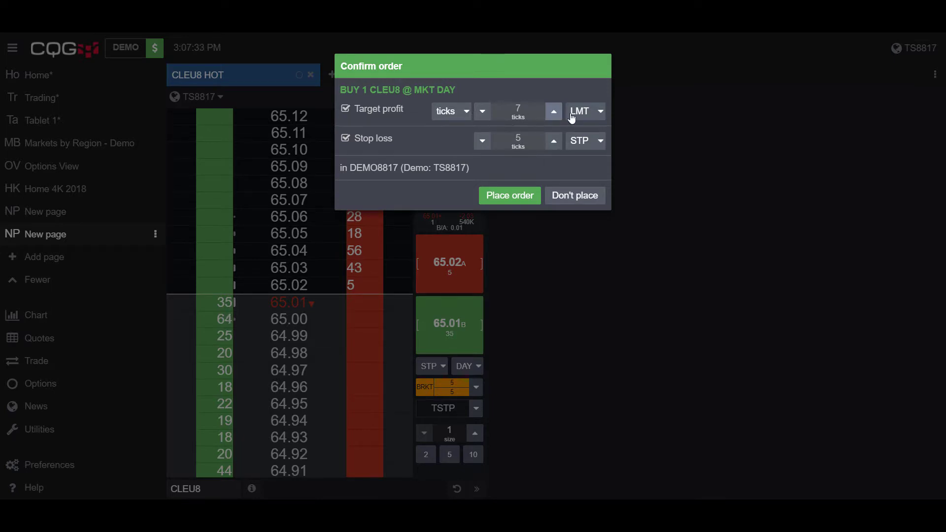
{"action": "left_click", "coordinate": [592, 122]}
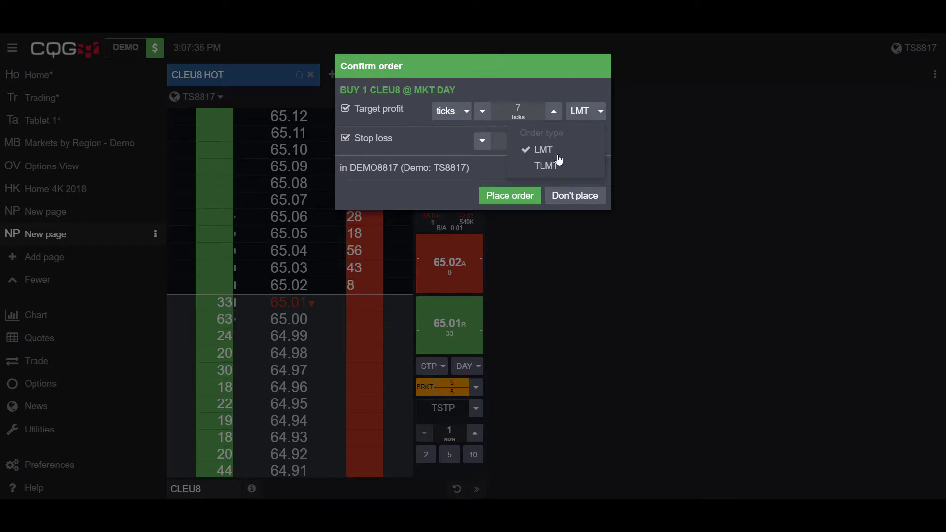
{"action": "left_click", "coordinate": [594, 117]}
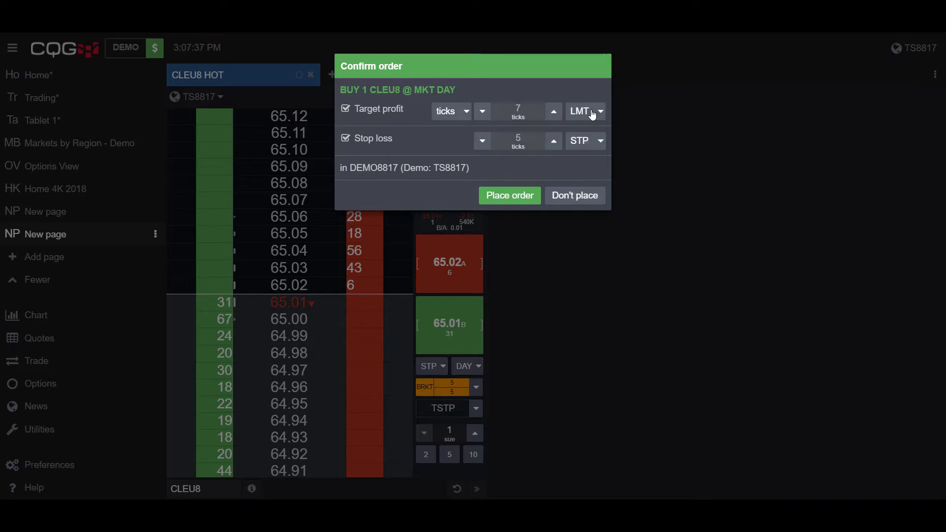
{"action": "left_click", "coordinate": [518, 200]}
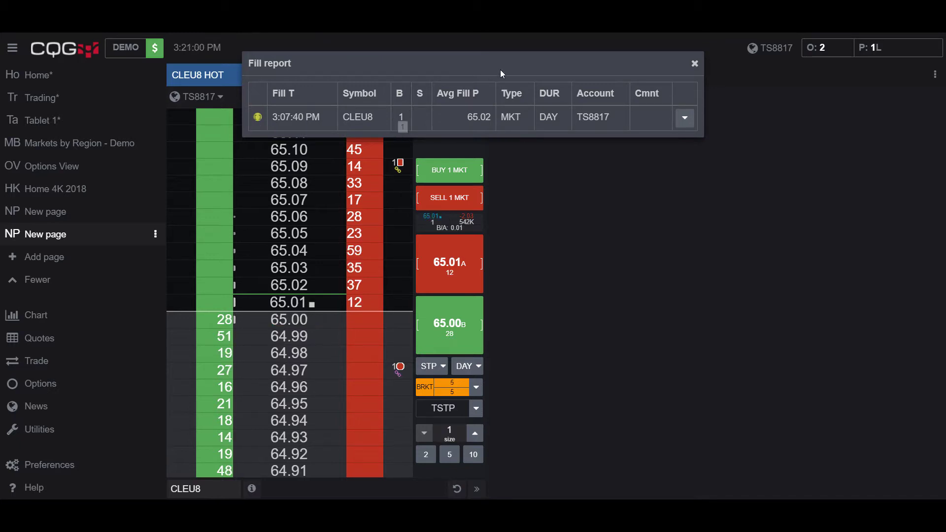
Add a 7-tick stop loss to the filled buy, placing a sell stop at 64.95
{"action": "left_click", "coordinate": [686, 123]}
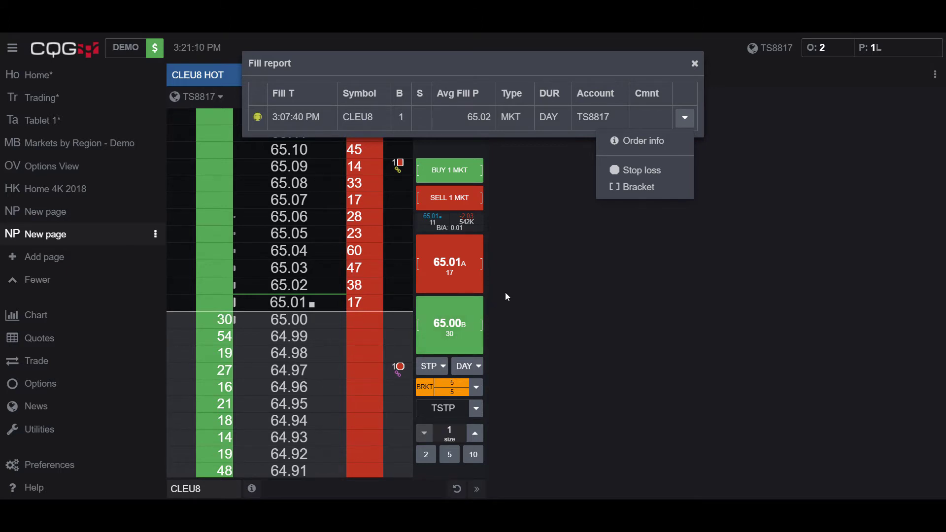
{"action": "left_click", "coordinate": [636, 170]}
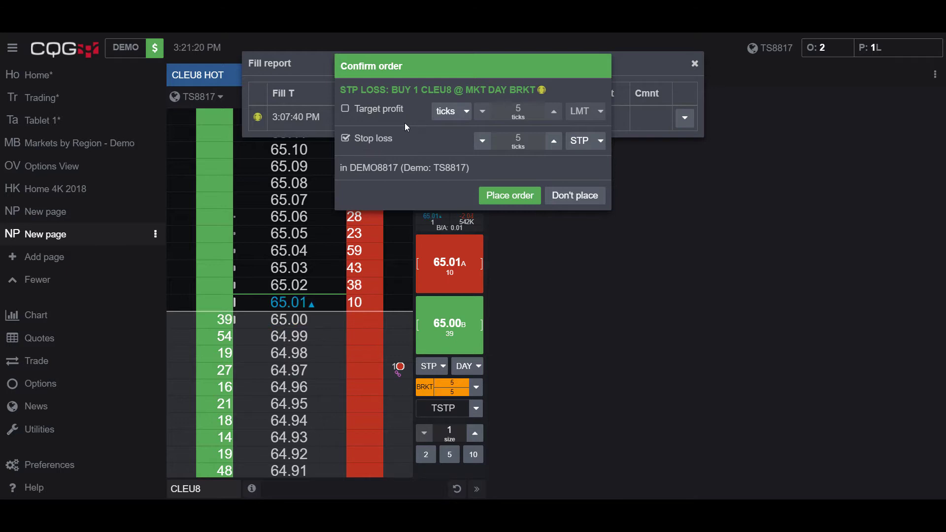
{"action": "left_click", "coordinate": [482, 141]}
{"action": "left_click", "coordinate": [552, 143]}
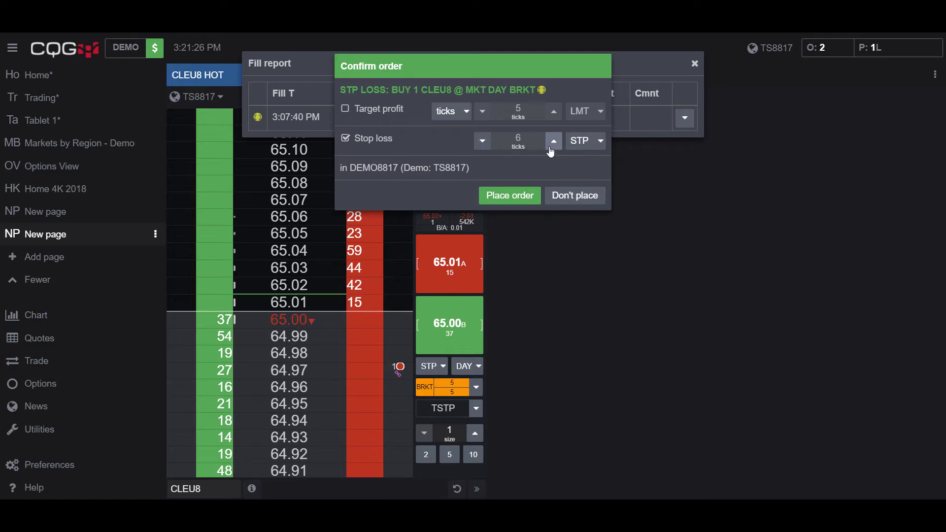
{"action": "left_click", "coordinate": [551, 147]}
{"action": "left_click", "coordinate": [493, 197]}
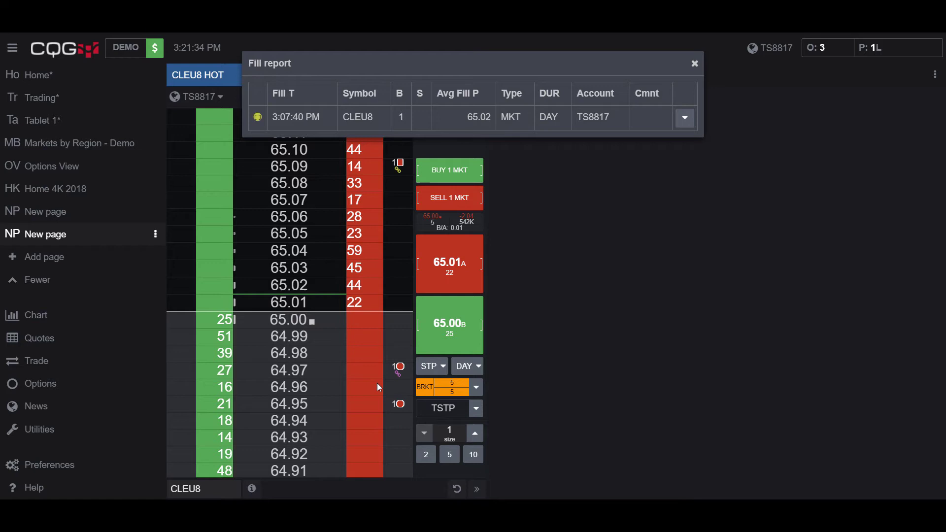
Open the 64.97 stop's price edit, then leave the order unmodified
{"action": "left_click", "coordinate": [399, 368]}
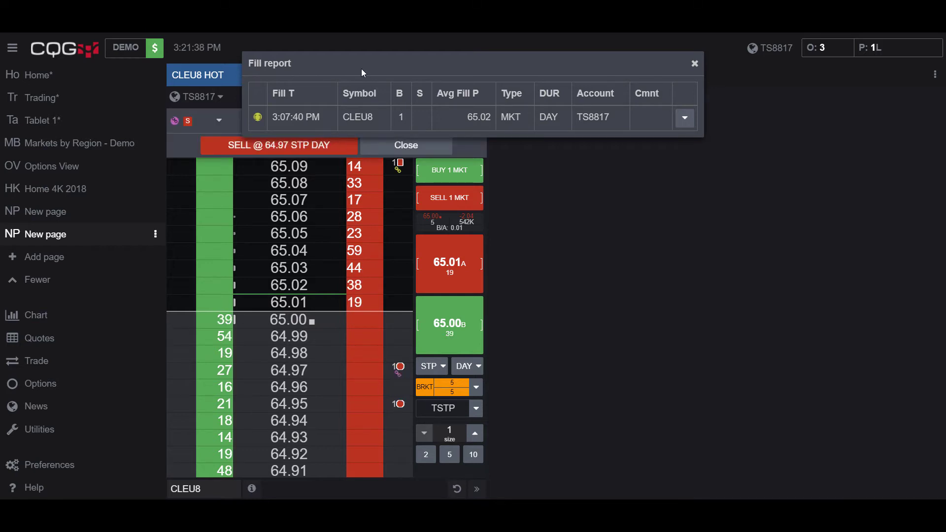
{"action": "left_click_drag", "start_coordinate": [361, 69], "coordinate": [653, 90]}
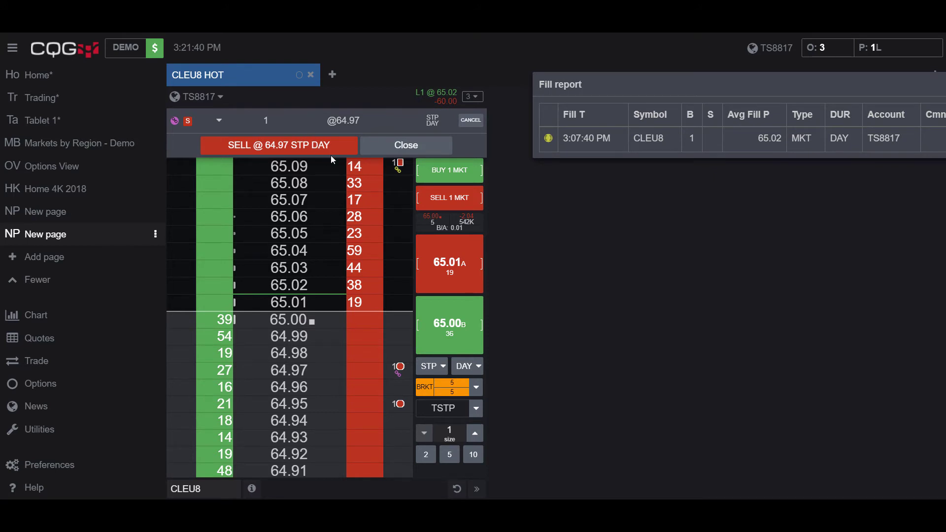
{"action": "left_click", "coordinate": [345, 121]}
{"action": "key", "text": "Return"}
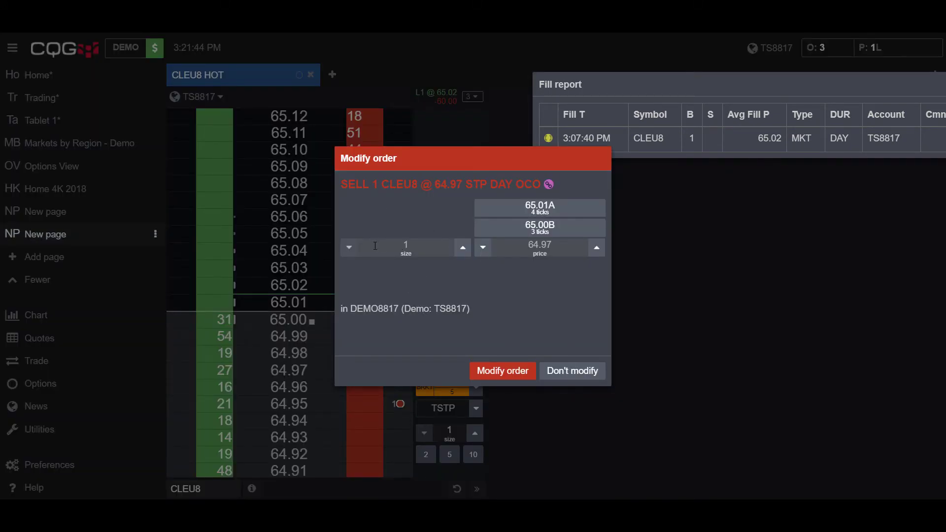
{"action": "left_click", "coordinate": [565, 373]}
Cancel the extra 64.95 sell stop order
{"action": "left_click", "coordinate": [399, 405]}
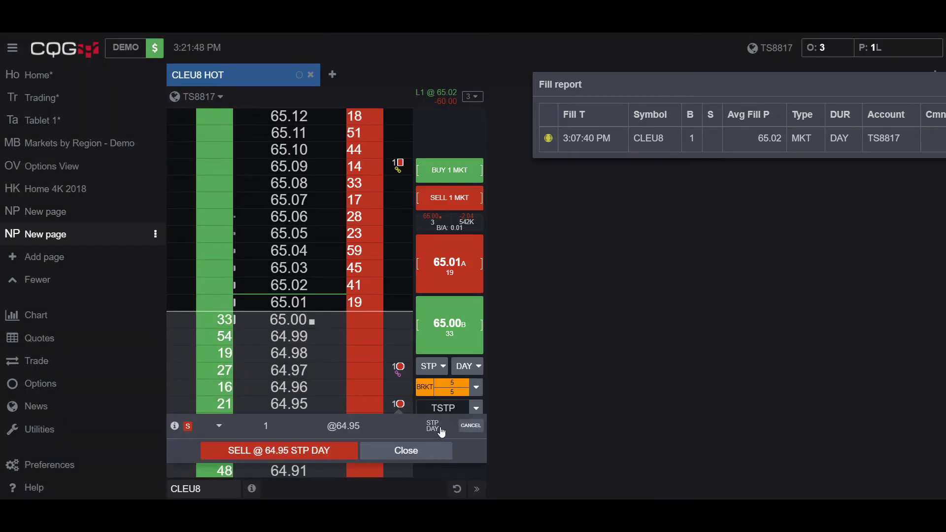
{"action": "left_click", "coordinate": [469, 428]}
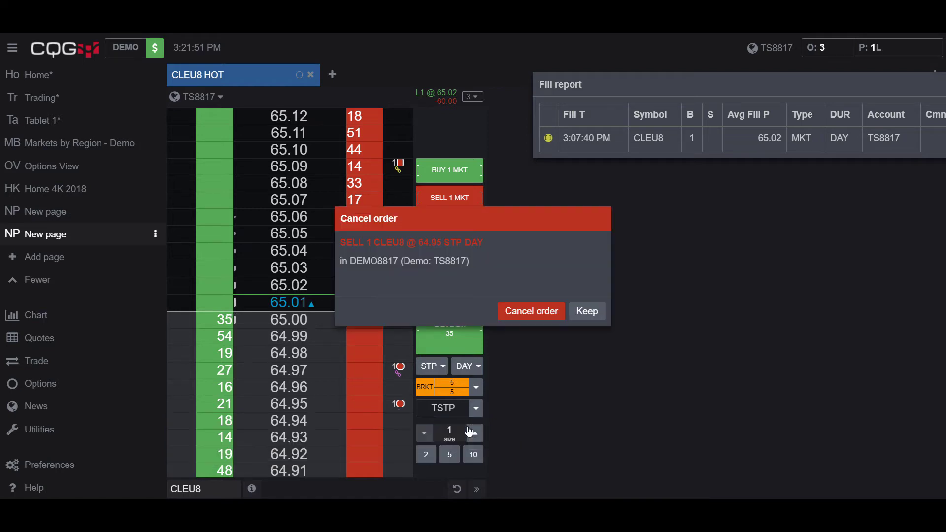
{"action": "left_click", "coordinate": [550, 323]}
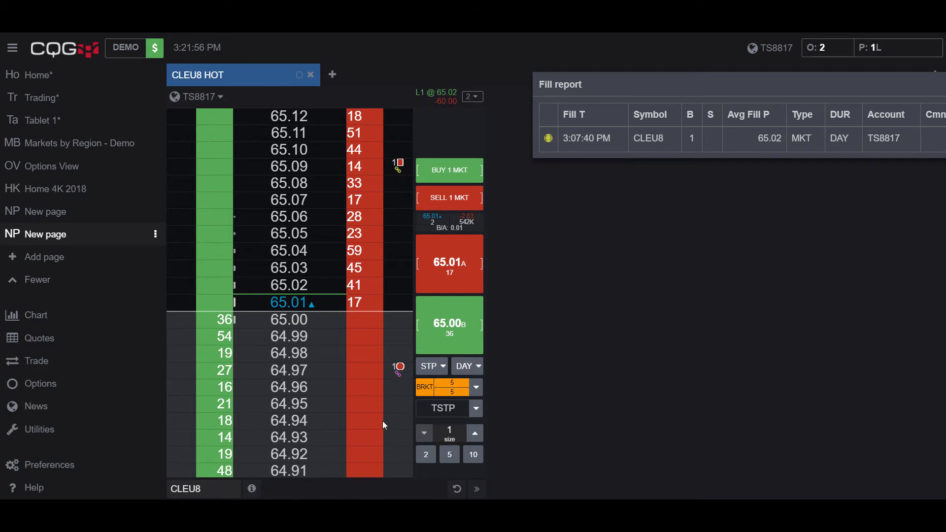
Cancel the 65.09 sell limit target after backing out of modifying it
{"action": "left_click", "coordinate": [401, 165]}
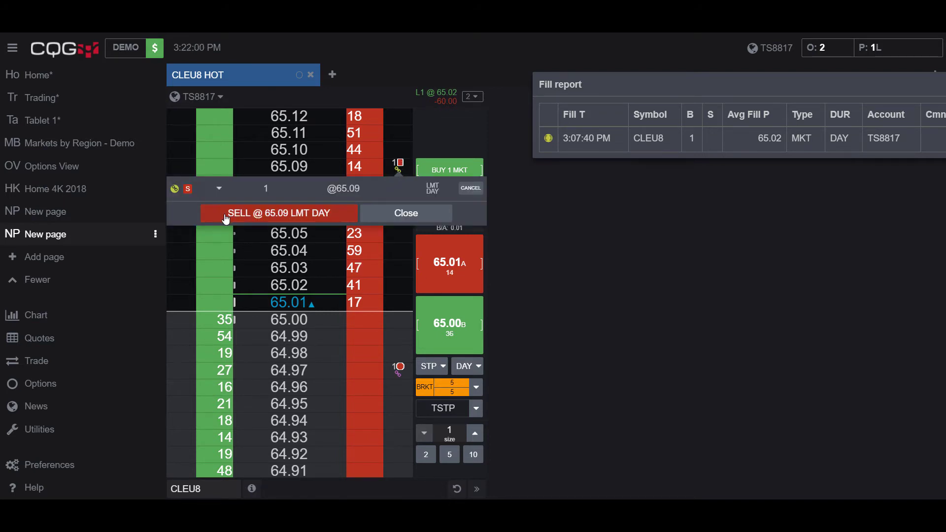
{"action": "left_click", "coordinate": [219, 188]}
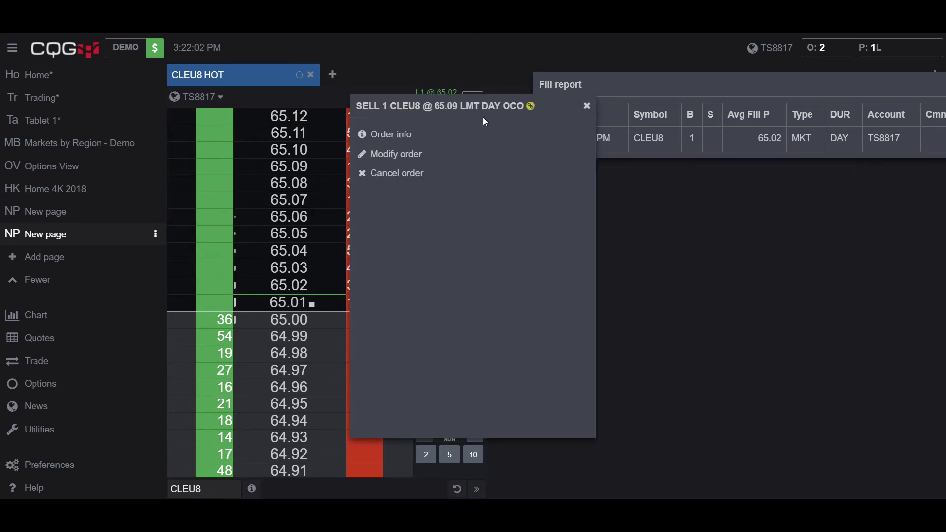
{"action": "left_click", "coordinate": [387, 154]}
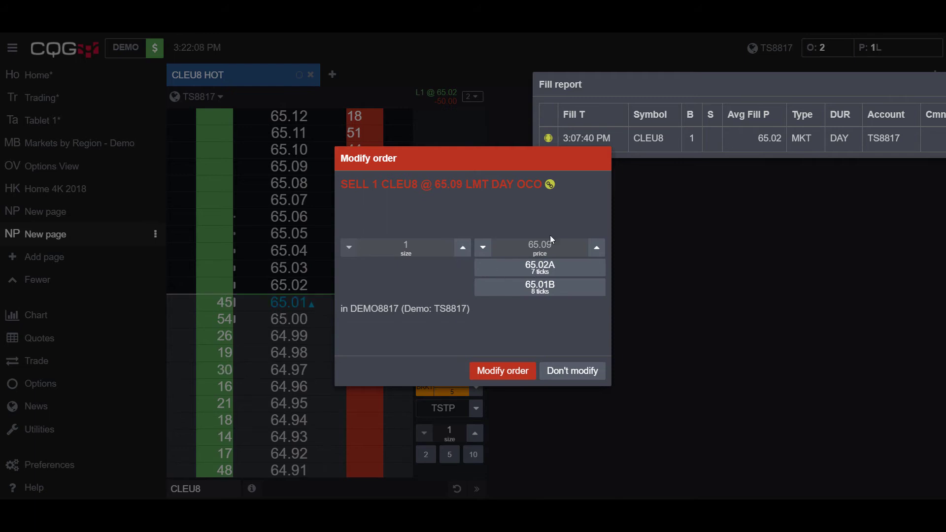
{"action": "left_click", "coordinate": [579, 371]}
{"action": "left_click", "coordinate": [399, 166]}
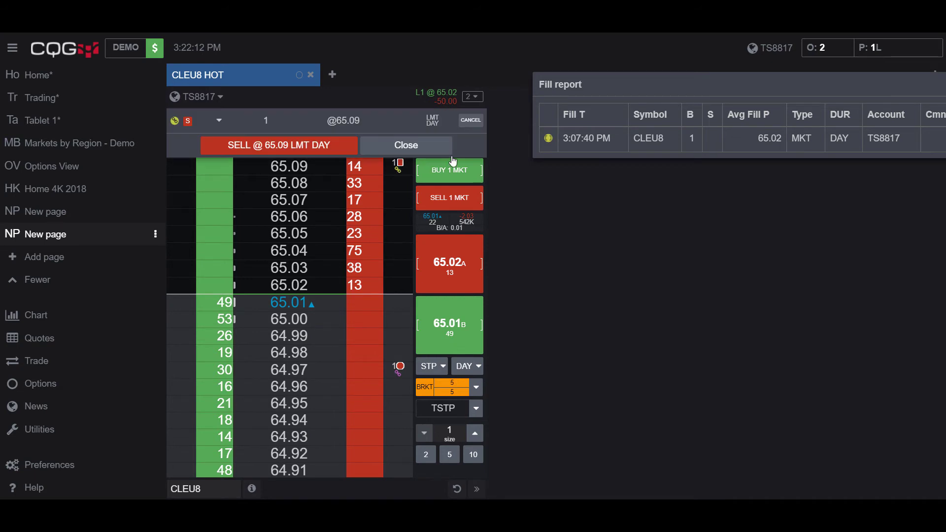
{"action": "left_click", "coordinate": [466, 123]}
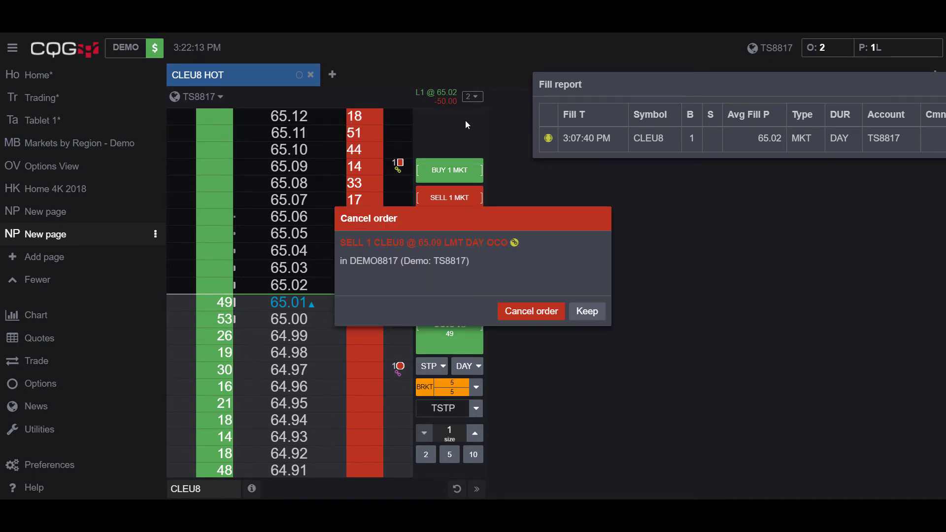
{"action": "left_click", "coordinate": [523, 312]}
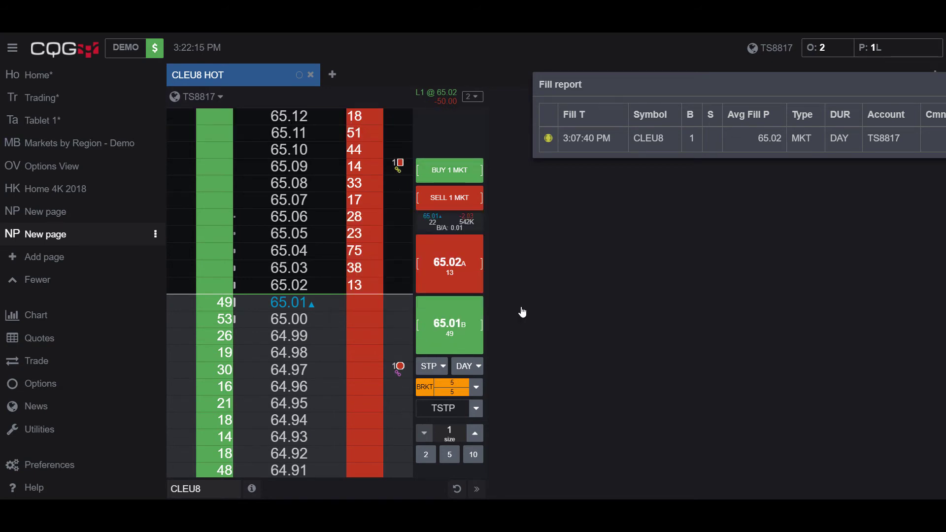
Cancel the 64.97 sell stop order
{"action": "left_click", "coordinate": [399, 367]}
{"action": "left_click", "coordinate": [469, 392]}
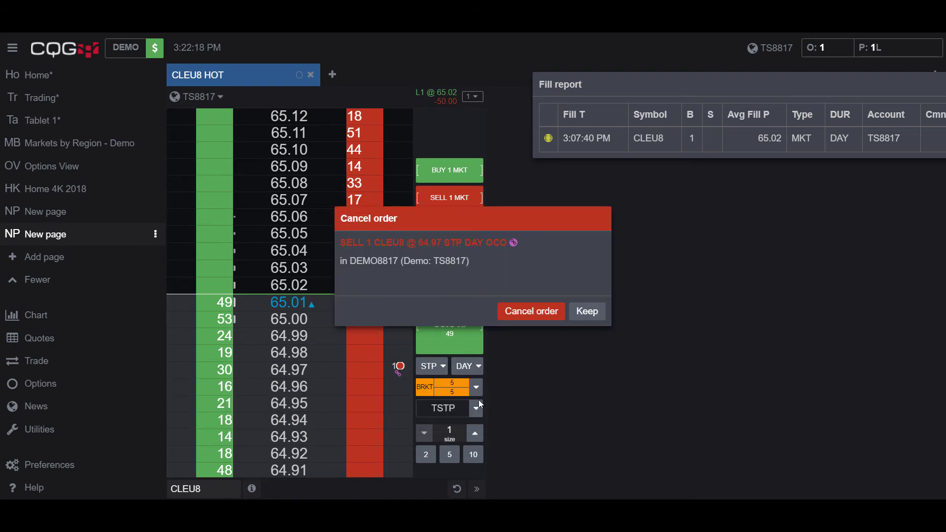
{"action": "left_click", "coordinate": [527, 315]}
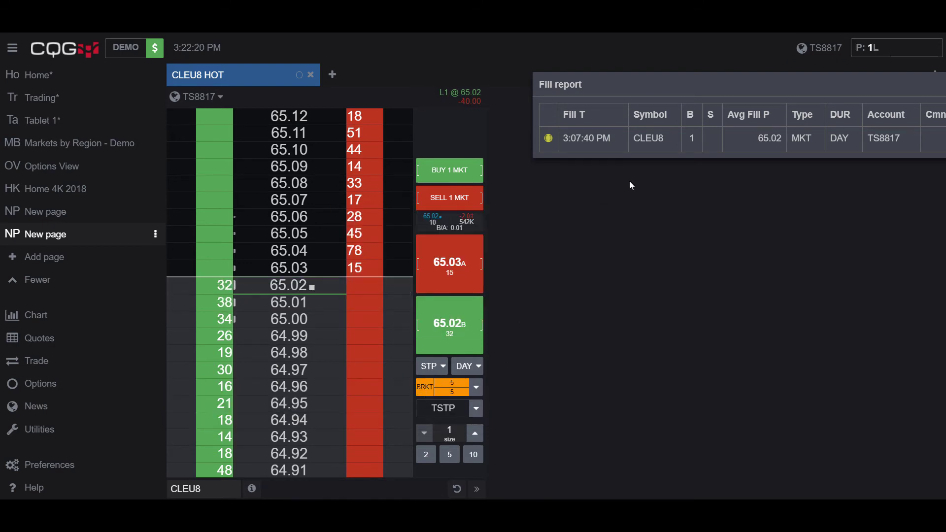
Place a Bracket on the filled CLEU8 buy: 6-tick target at 65.08, 6-tick stop at 64.96
{"action": "left_click_drag", "start_coordinate": [656, 82], "coordinate": [506, 102]}
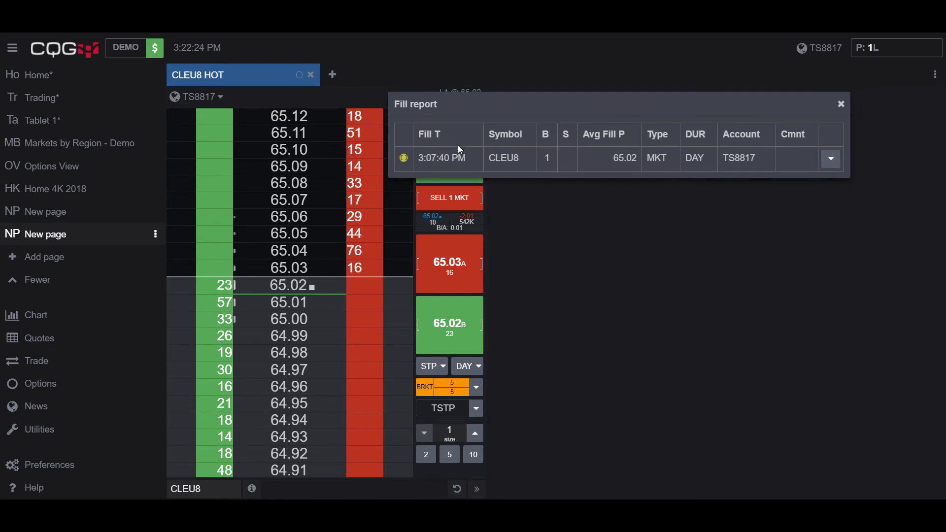
{"action": "left_click", "coordinate": [831, 158]}
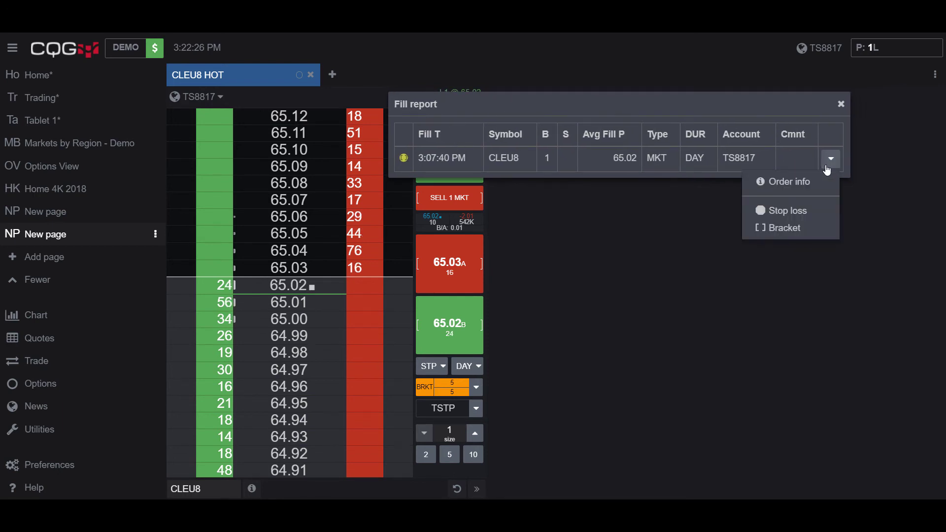
{"action": "left_click", "coordinate": [787, 229]}
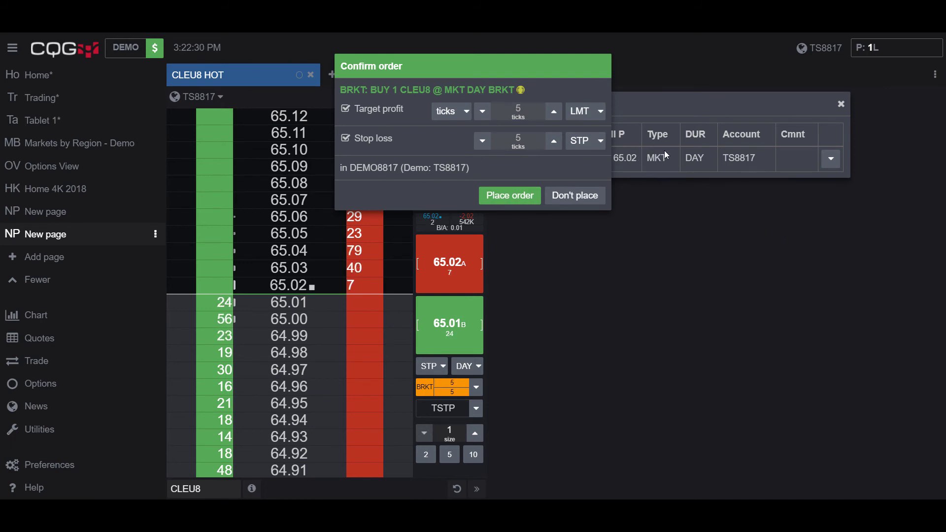
{"action": "left_click", "coordinate": [555, 113]}
{"action": "left_click", "coordinate": [557, 141]}
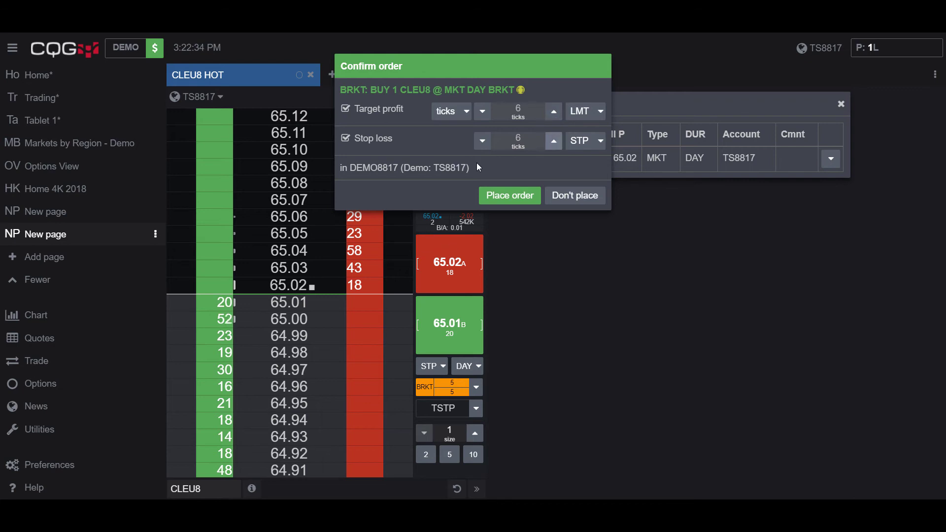
{"action": "left_click", "coordinate": [487, 195]}
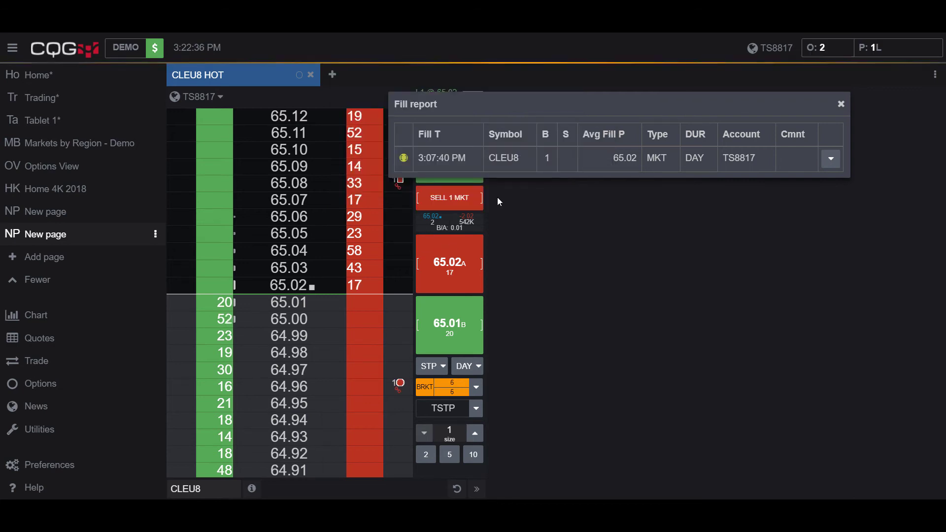
{"action": "left_click_drag", "start_coordinate": [455, 105], "coordinate": [569, 211]}
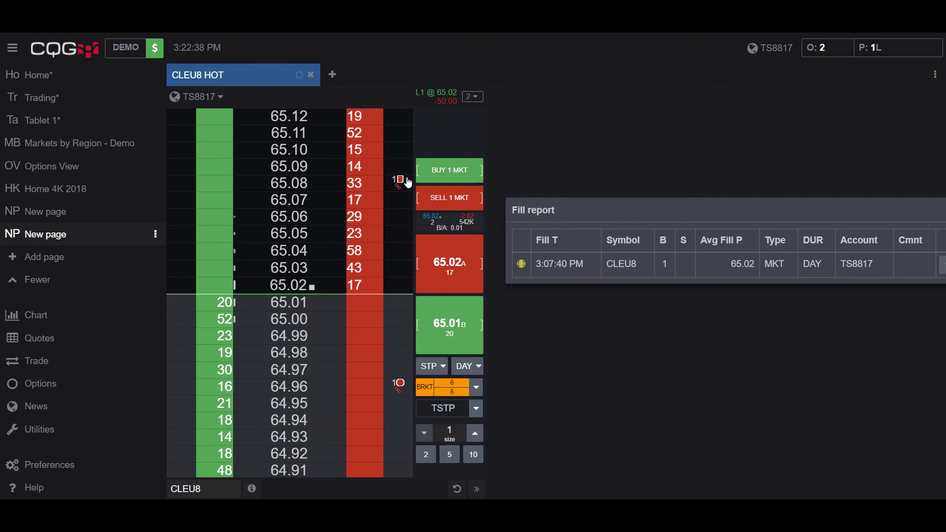